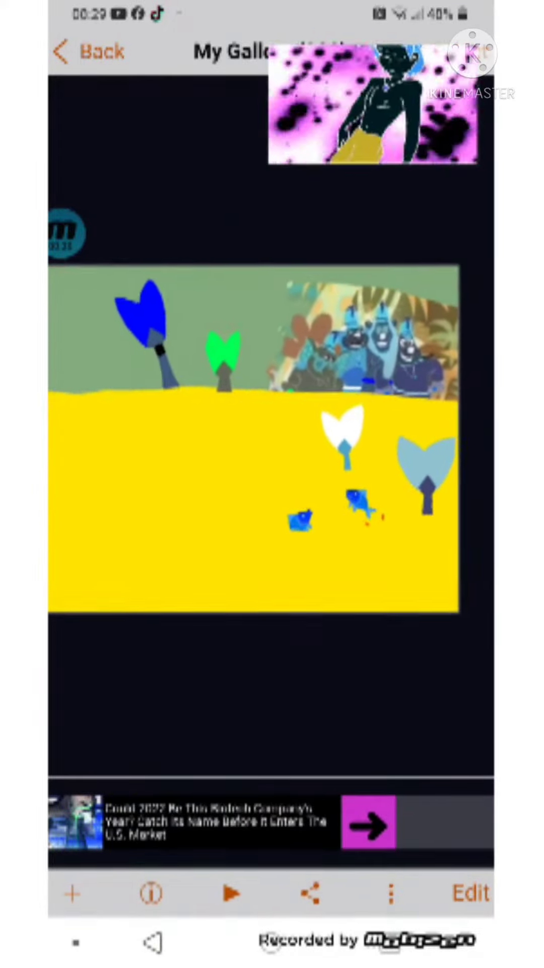
# Browse the gallery back to Untitled306 and zoom in on the two blue fish
pyautogui.moveTo(114, 455); pyautogui.dragTo(416, 454)
pyautogui.click(269, 405)
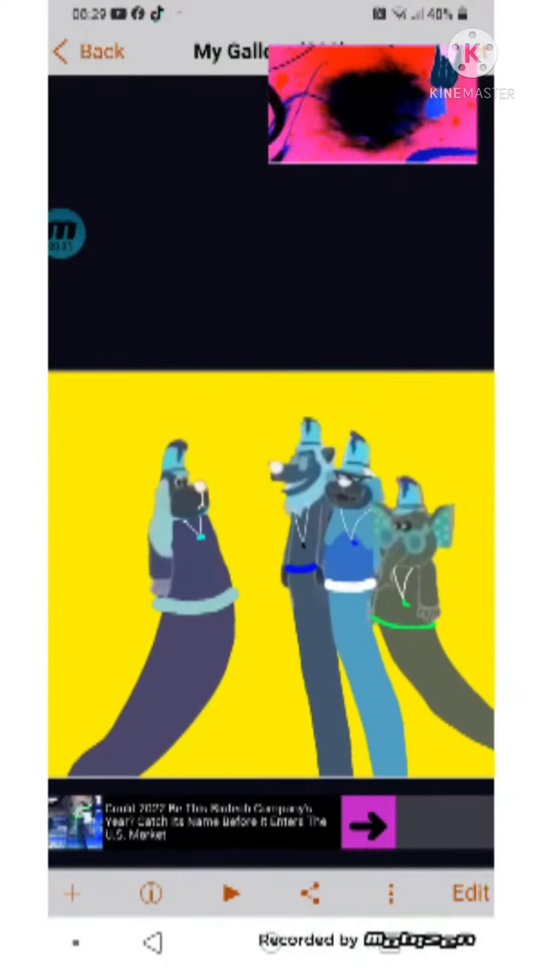
pyautogui.moveTo(417, 530); pyautogui.dragTo(114, 529)
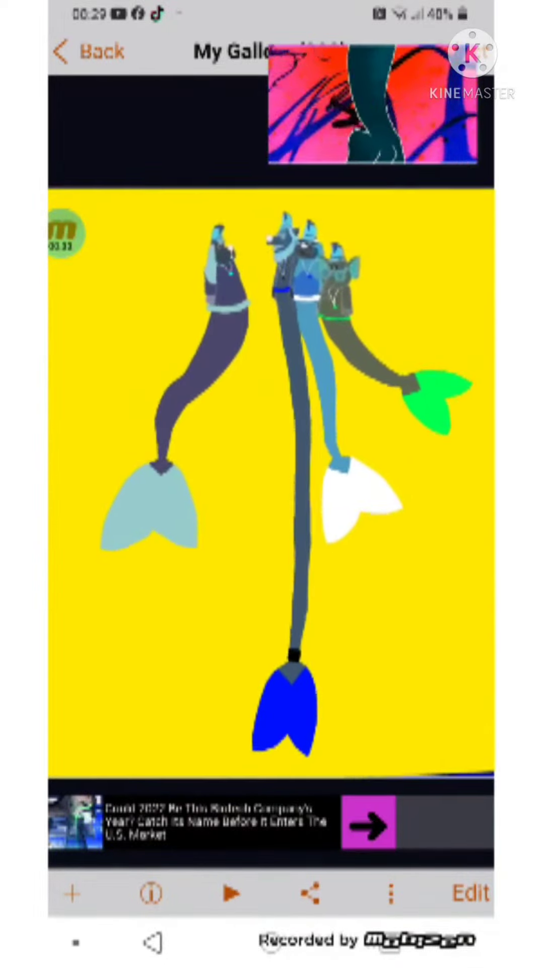
pyautogui.moveTo(416, 454); pyautogui.dragTo(114, 454)
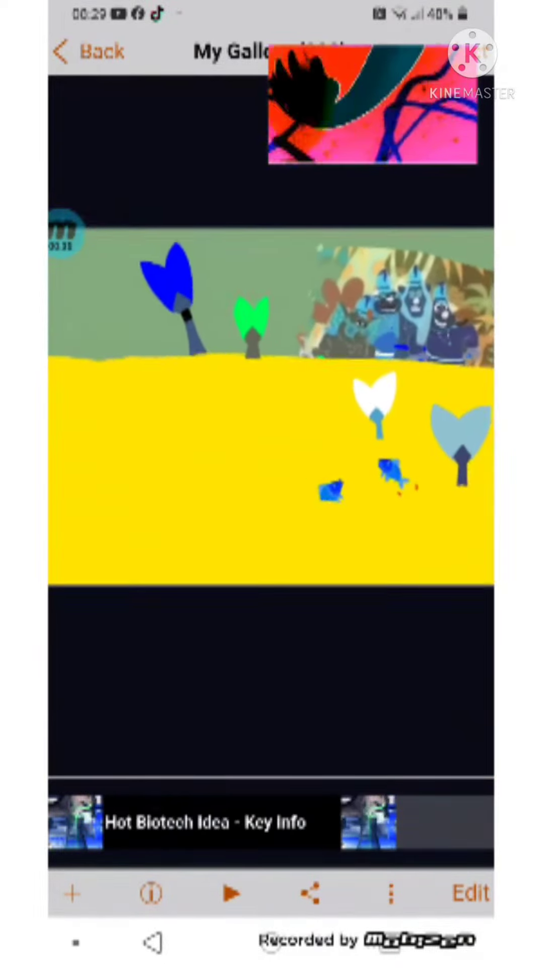
pyautogui.doubleClick(364, 484)
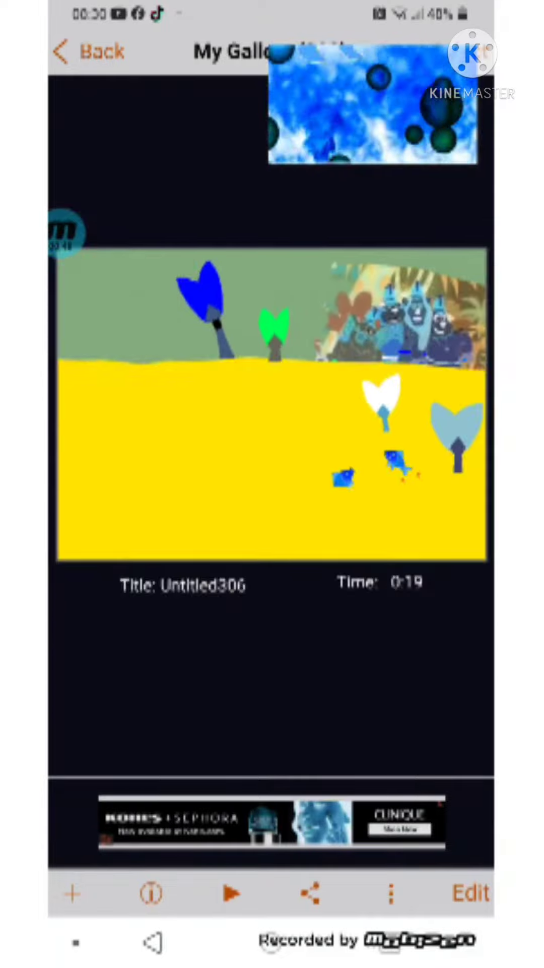
# Advance the gallery to Untitled307, the four long-tailed mermaid characters on yellow
pyautogui.moveTo(416, 401); pyautogui.dragTo(113, 401)
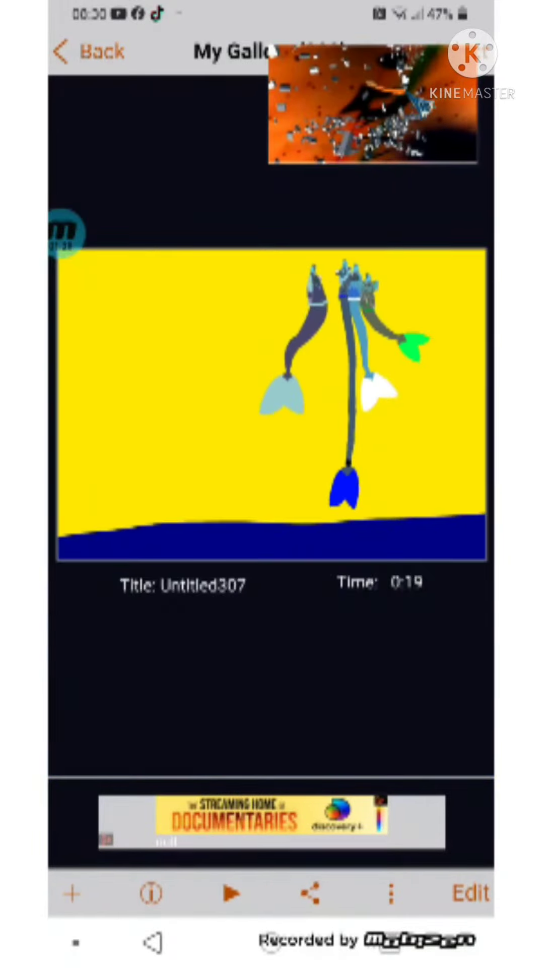
# Browse back and forth among neighbouring drawings, settling on the Untitled306 seabed animation
pyautogui.moveTo(416, 408); pyautogui.dragTo(113, 408)
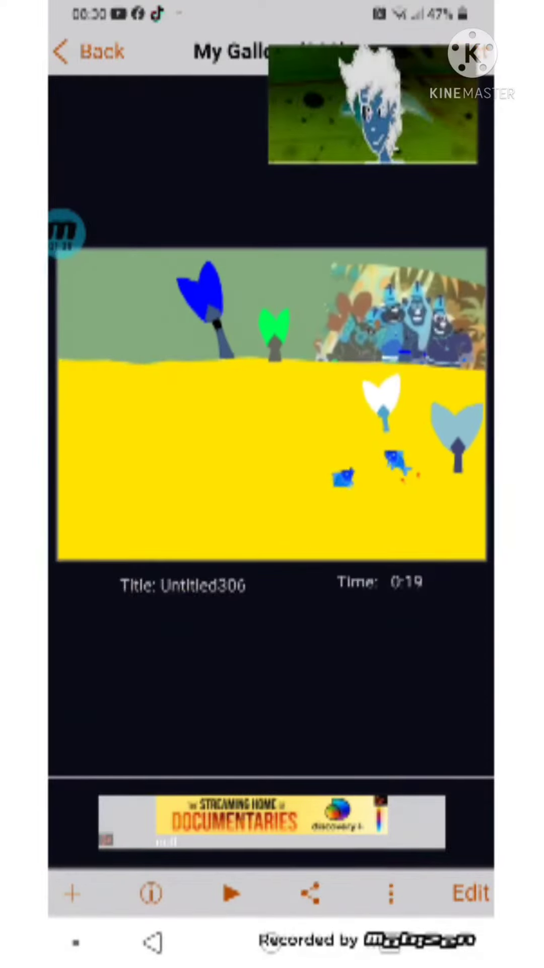
pyautogui.moveTo(113, 408); pyautogui.dragTo(416, 408)
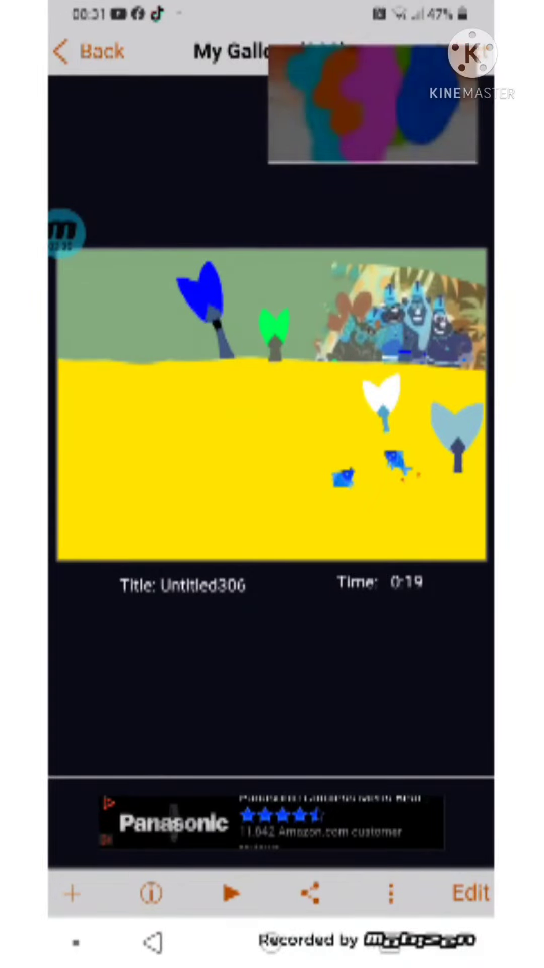
pyautogui.moveTo(152, 408)
pyautogui.mouseDown()
pyautogui.moveTo(424, 408)
pyautogui.moveTo(151, 408)
pyautogui.mouseUp()
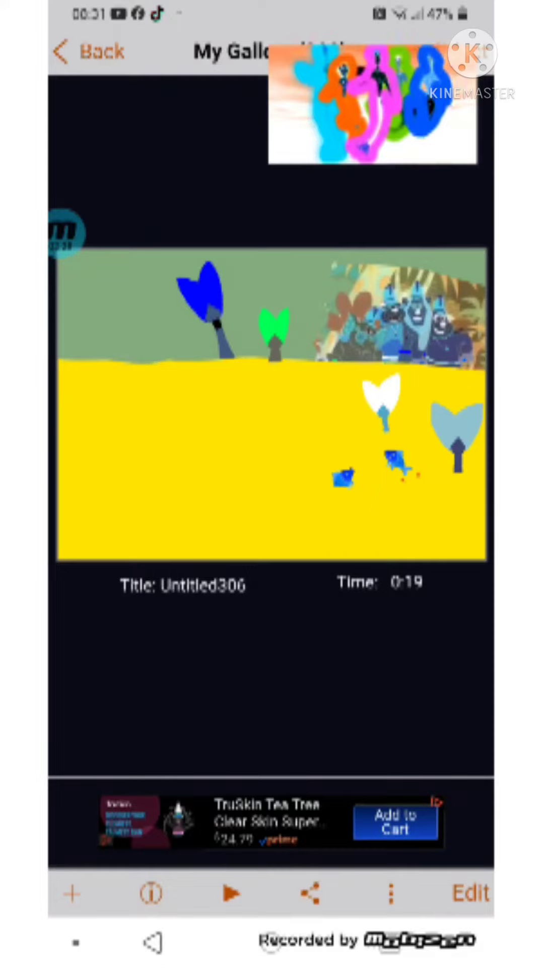
pyautogui.click(372, 105)
pyautogui.click(451, 71)
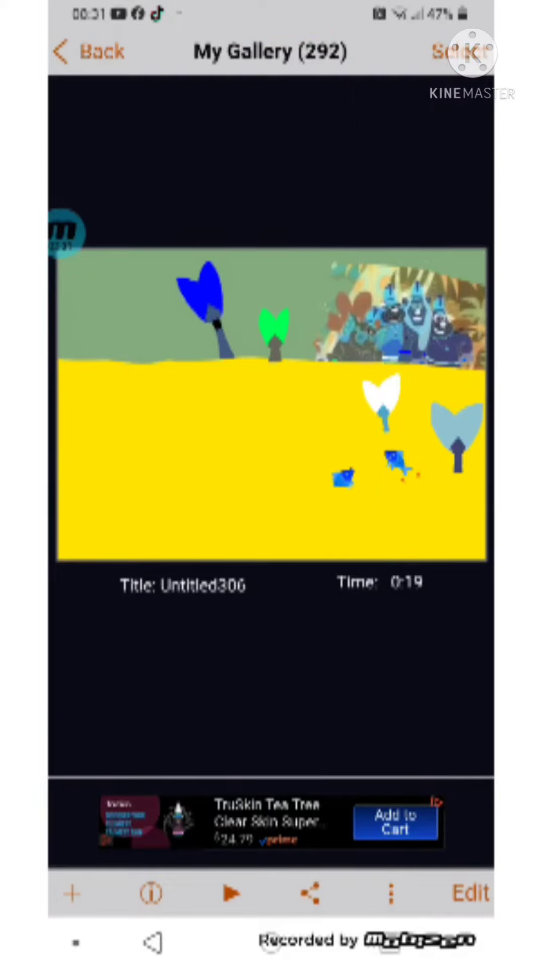
pyautogui.doubleClick(363, 438)
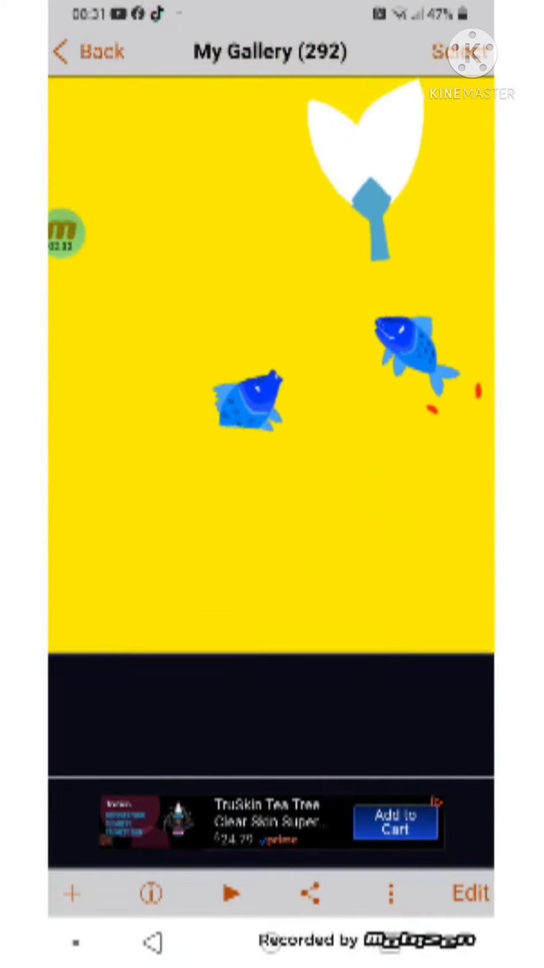
pyautogui.doubleClick(303, 378)
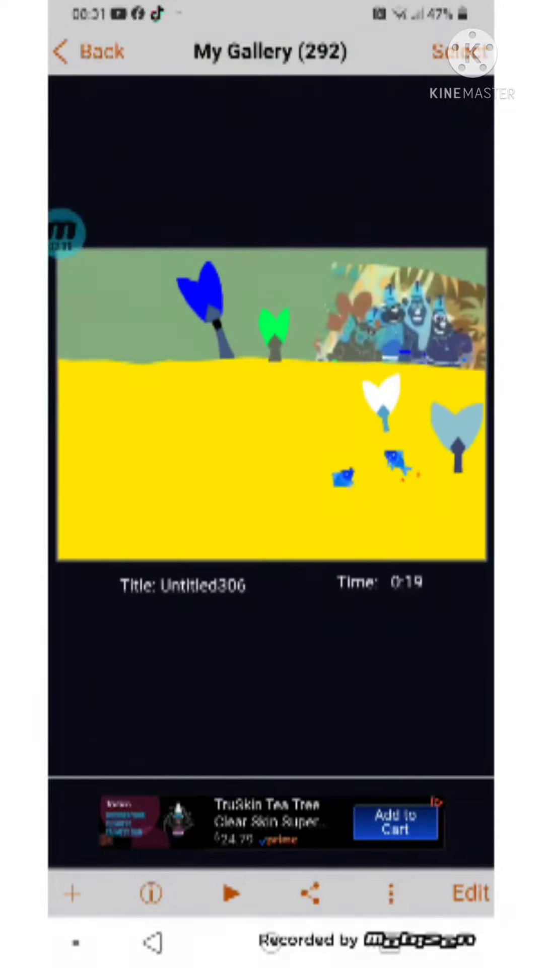